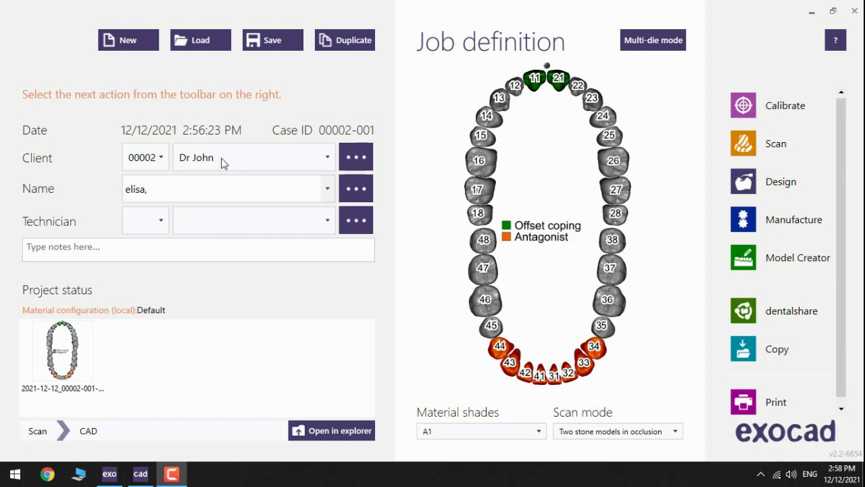
Step: Open this job in exocad Model Creator so the upper and lower jaw scans load in 3-D
left_click(546, 64)
left_click(743, 259)
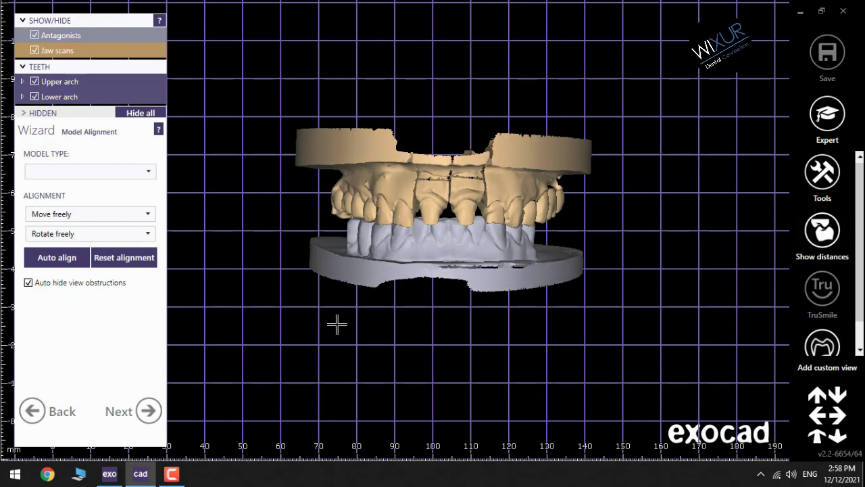
Step: Choose the Formlabs Form2 Hollow 100µm - DentalModel resin model type so the jaws auto-align
left_click(140, 173)
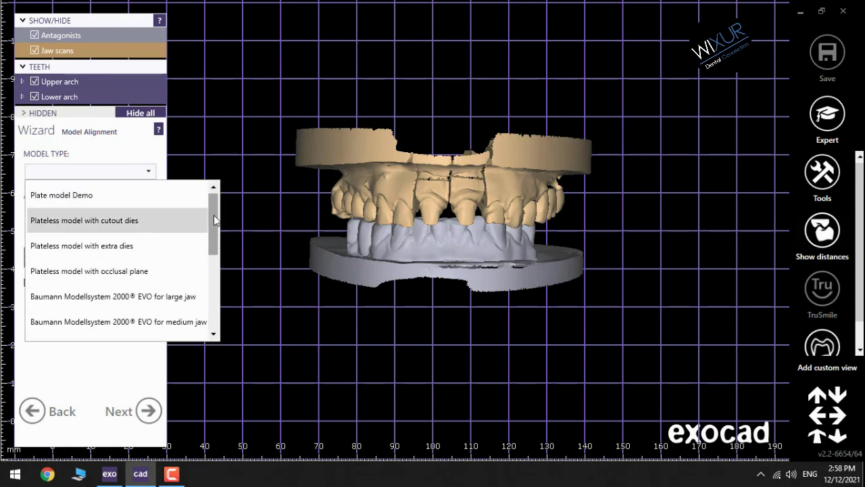
left_click_drag(213, 215, 215, 269)
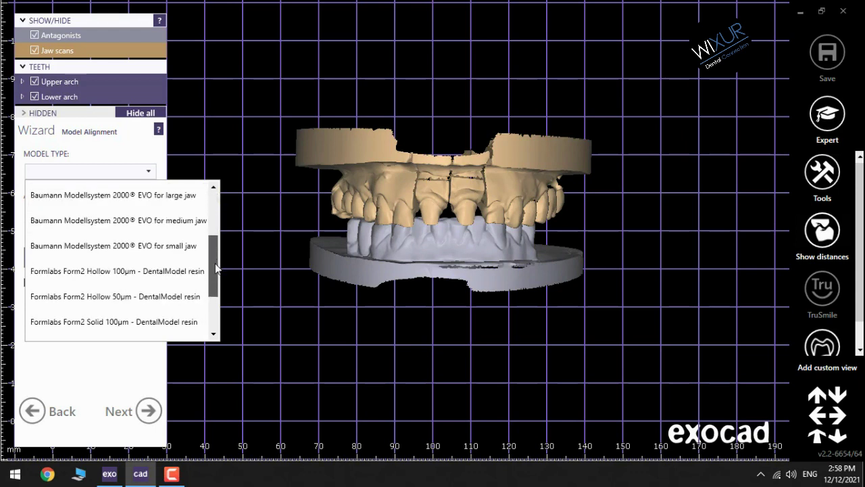
left_click(125, 271)
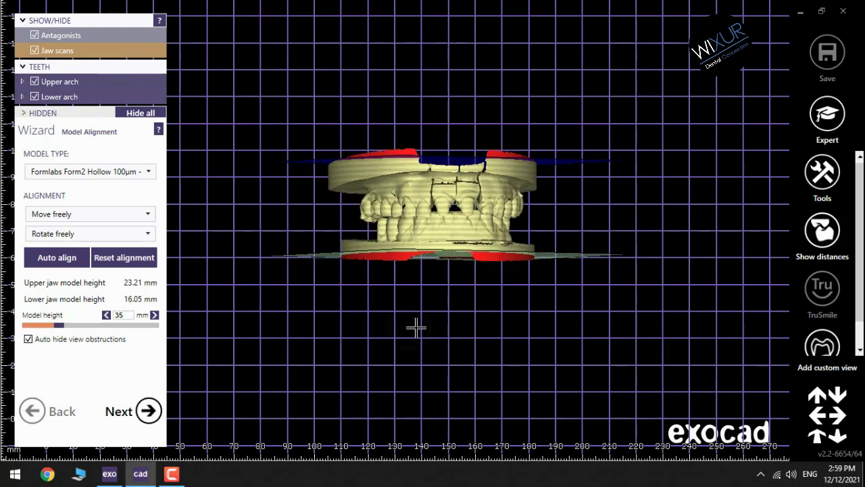
scroll(429, 304, "up", 2)
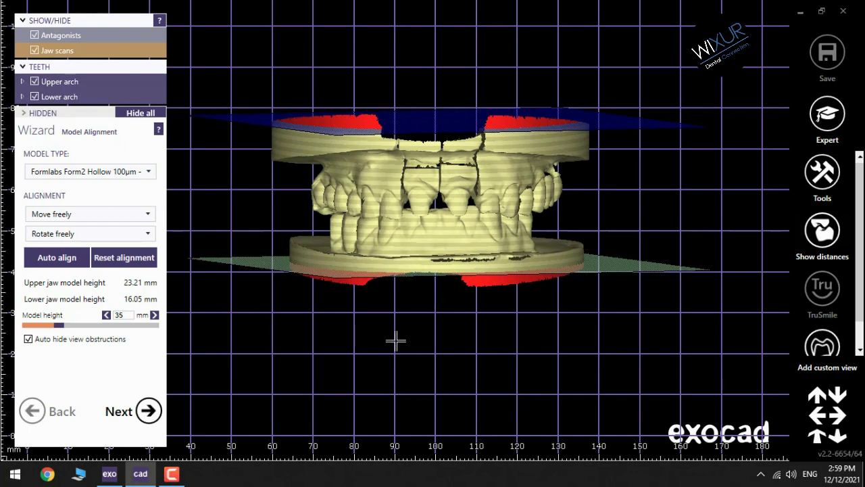
Step: Go to scan data editing, hide the lower jaw and turn the upper jaw to occlusal view
left_click(148, 411)
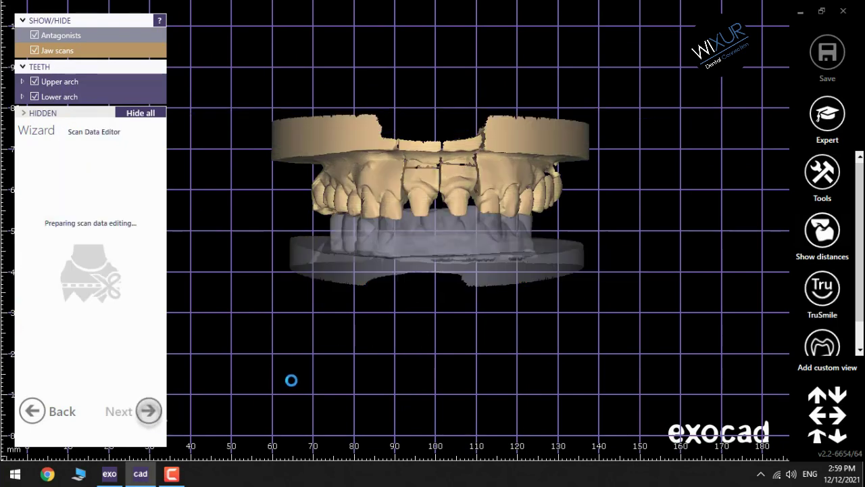
left_click(35, 96)
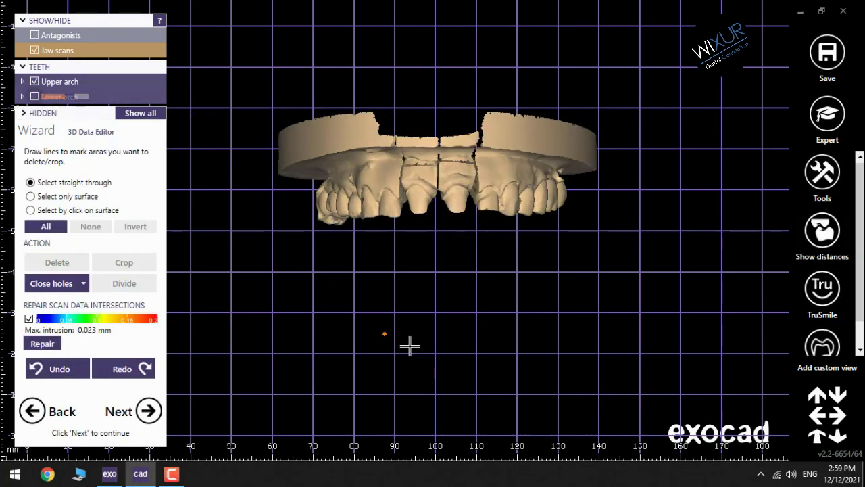
right_click_drag(410, 344, 407, 325)
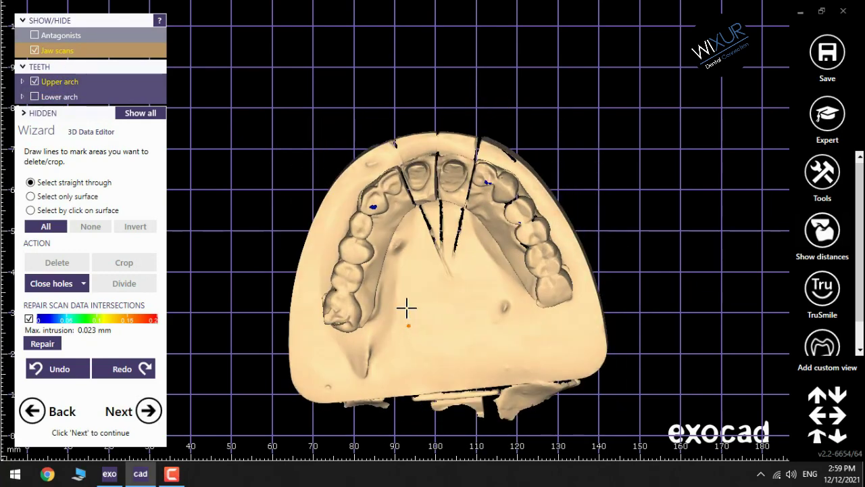
scroll(430, 278, "down", 3)
scroll(390, 299, "up", 5)
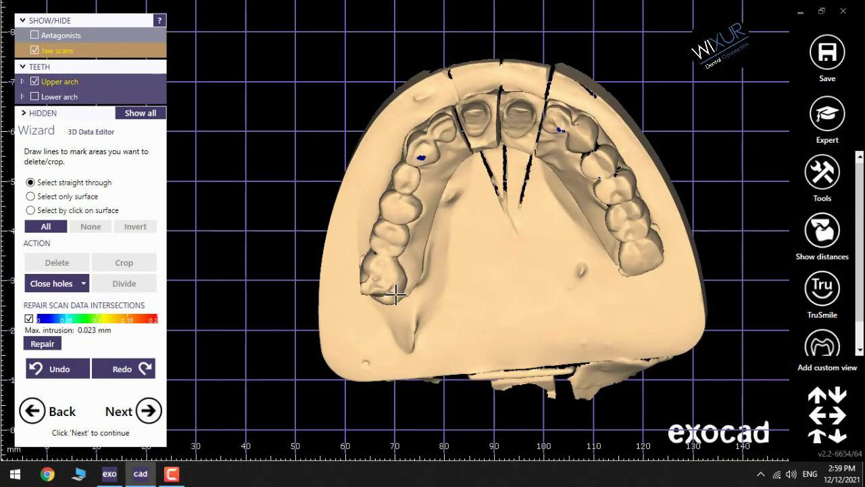
Step: Trace the outer cut outline from the left molars around the front to the right molars
left_click(353, 241)
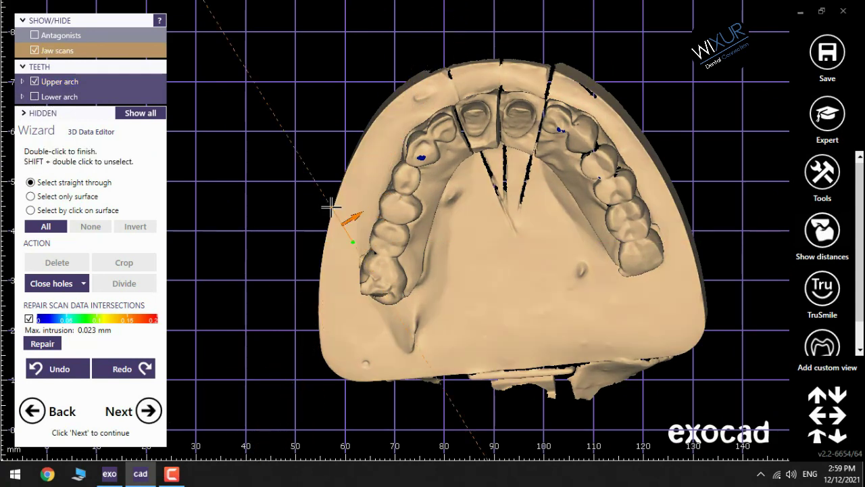
left_click(381, 144)
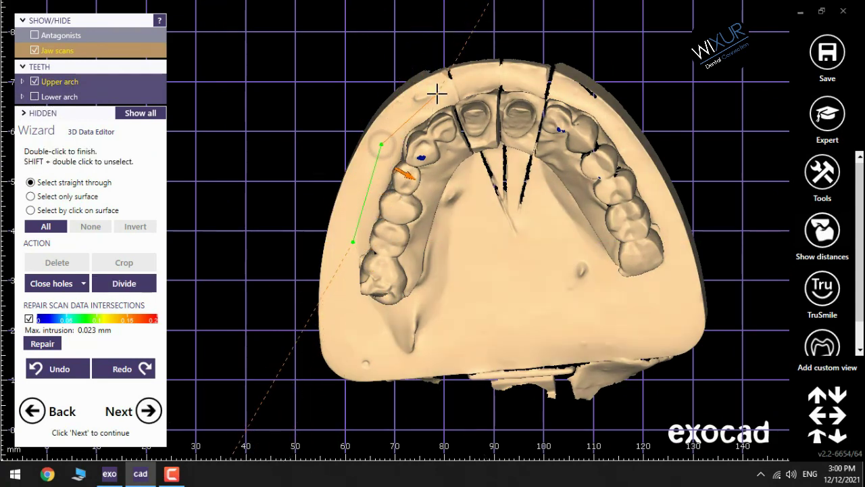
left_click(437, 93)
left_click(500, 77)
left_click(576, 96)
left_click(629, 145)
left_click(665, 218)
left_click(670, 274)
left_click(613, 289)
Step: Finish the outline along the inner arch, close it and crop away the palate and base
left_click(579, 240)
left_click(525, 183)
left_click(471, 185)
left_click(452, 238)
left_click(440, 291)
left_click(392, 329)
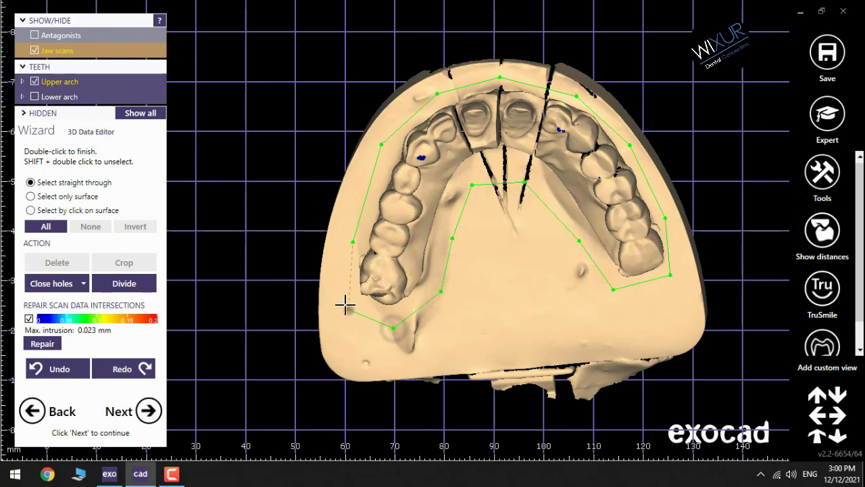
left_click(346, 308)
double_click(351, 244)
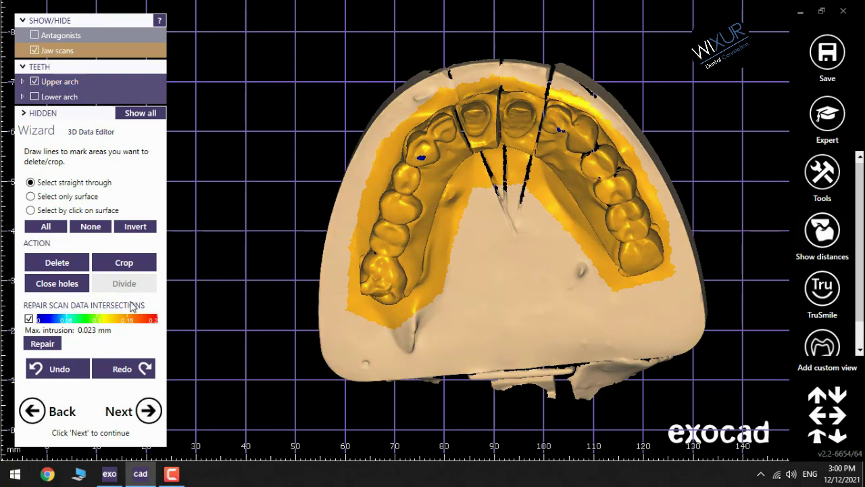
left_click(123, 263)
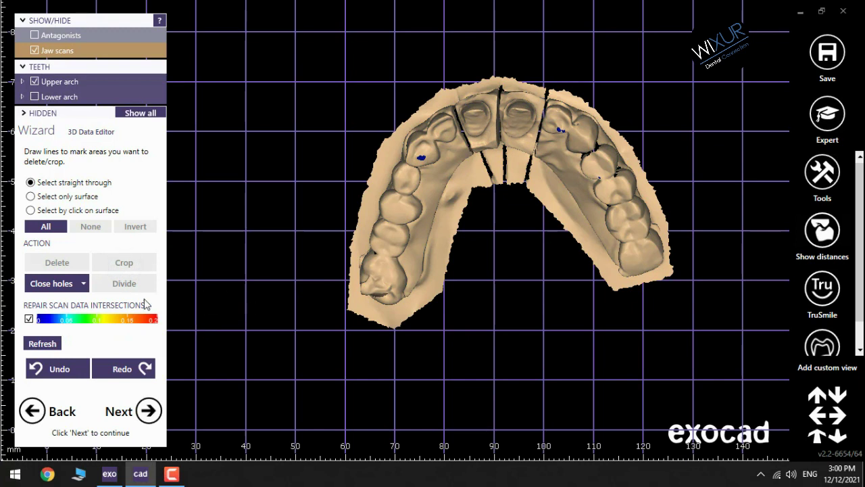
Step: Close the upper jaw mesh holes, rerunning Close holes with a raised Size threshold
left_click(58, 285)
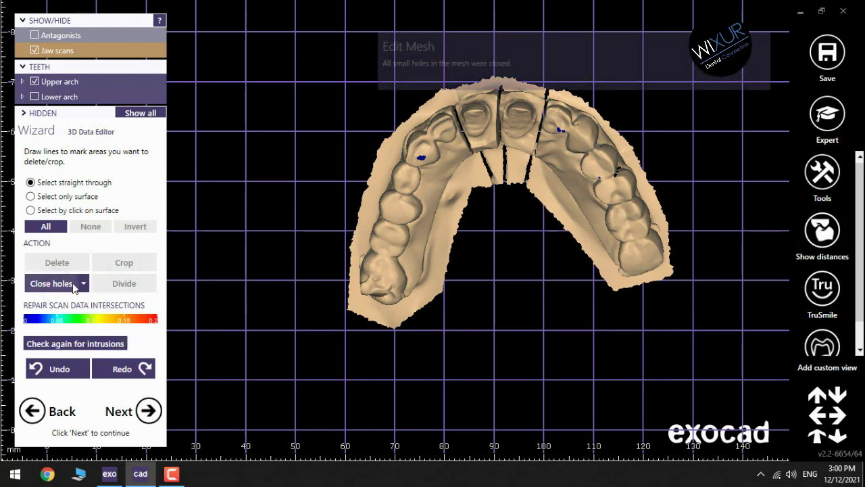
left_click(83, 283)
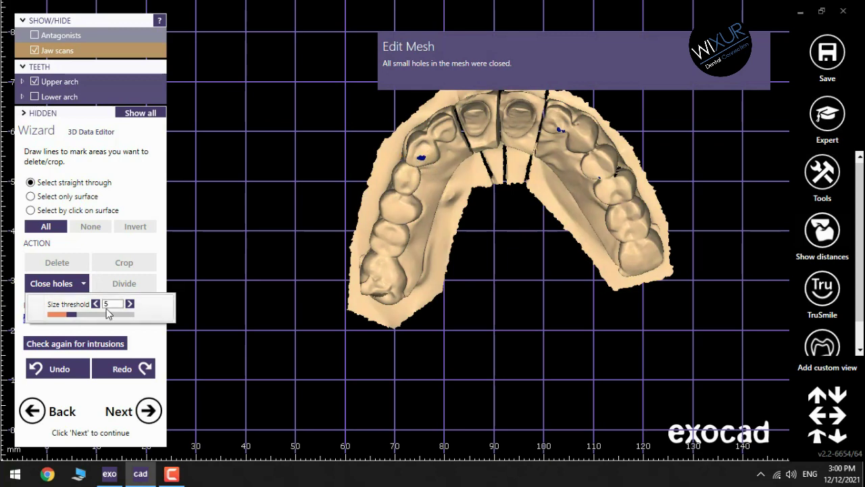
left_click_drag(72, 315, 86, 319)
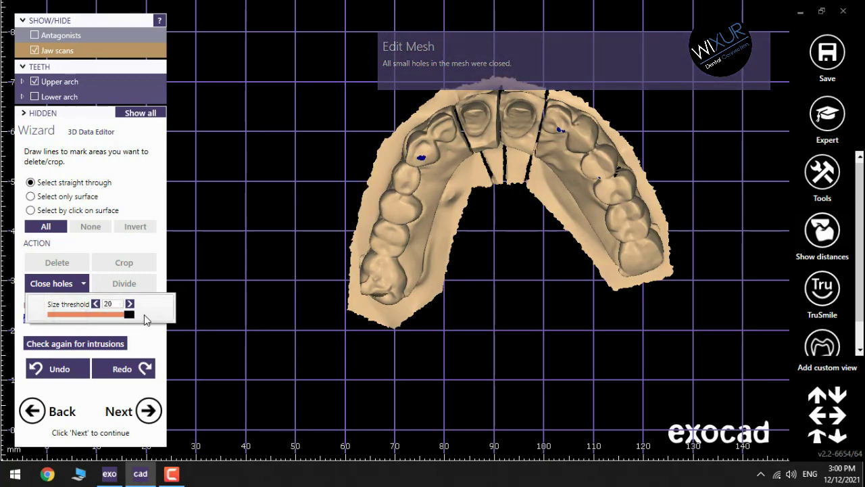
left_click(61, 283)
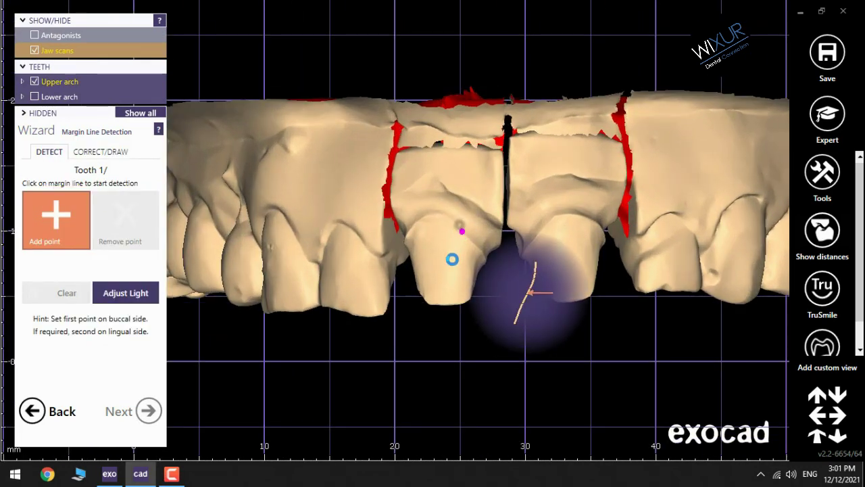
Step: Detect the prepared tooth's margin line from a point on its margin and accept it
left_click(452, 259)
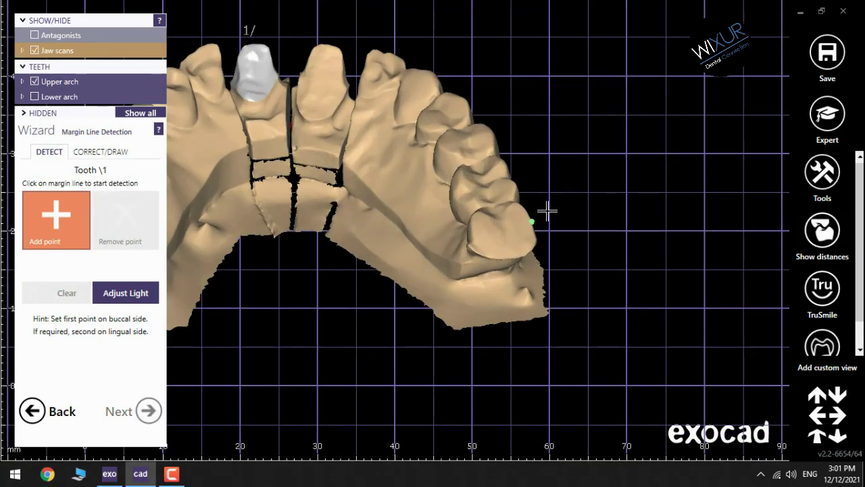
left_click(541, 210)
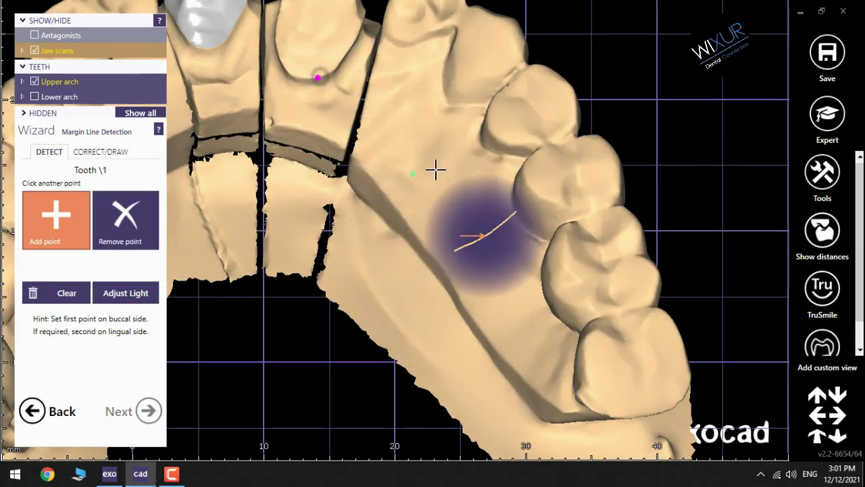
scroll(473, 179, "down", 10)
scroll(512, 187, "down", 5)
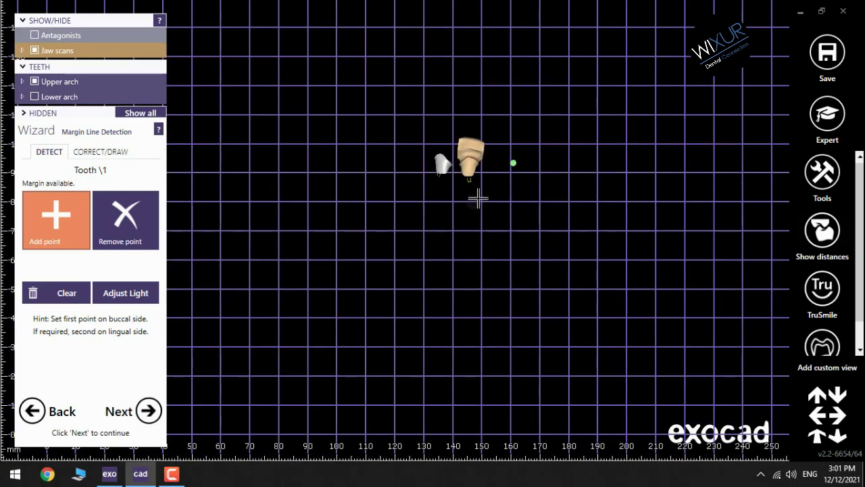
scroll(475, 191, "up", 5)
left_click(147, 411)
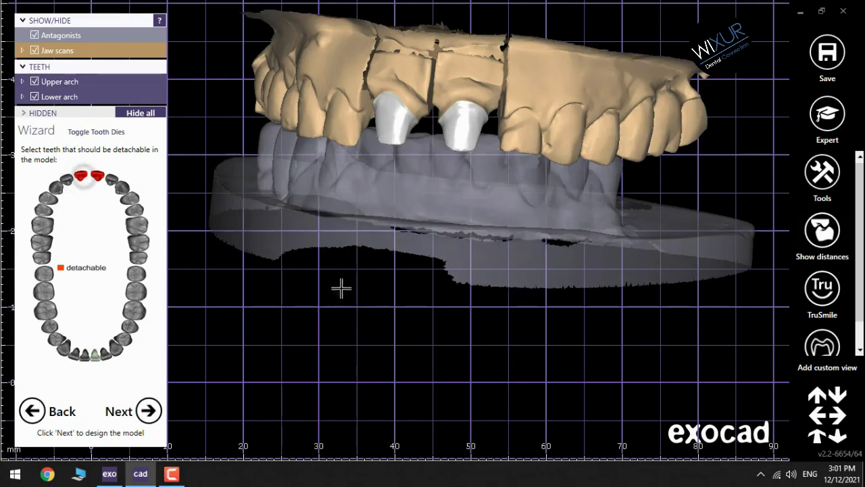
Step: Confirm teeth 11 and 21 as detachable dies and proceed to Plateless Model Design
scroll(457, 336, "down", 3)
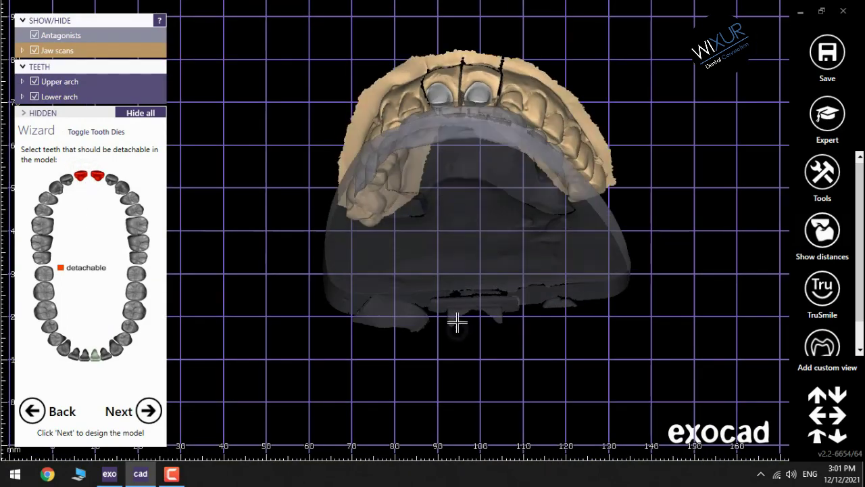
scroll(477, 179, "up", 2)
scroll(477, 179, "up", 2)
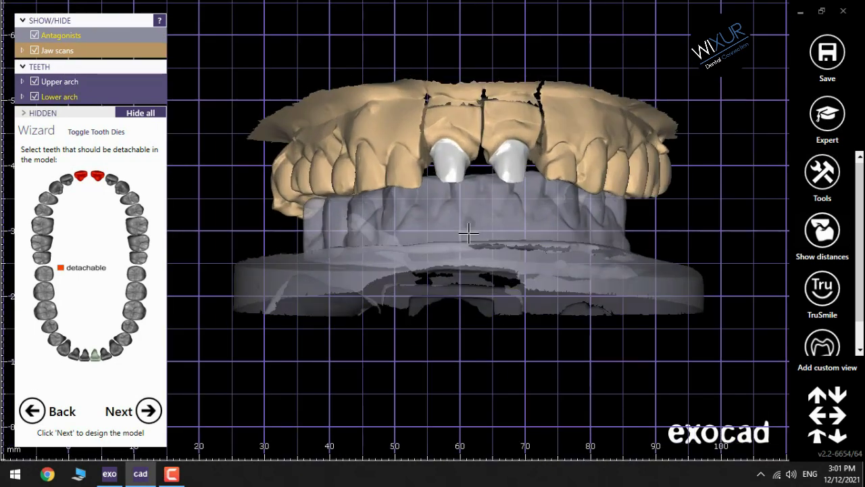
left_click(149, 411)
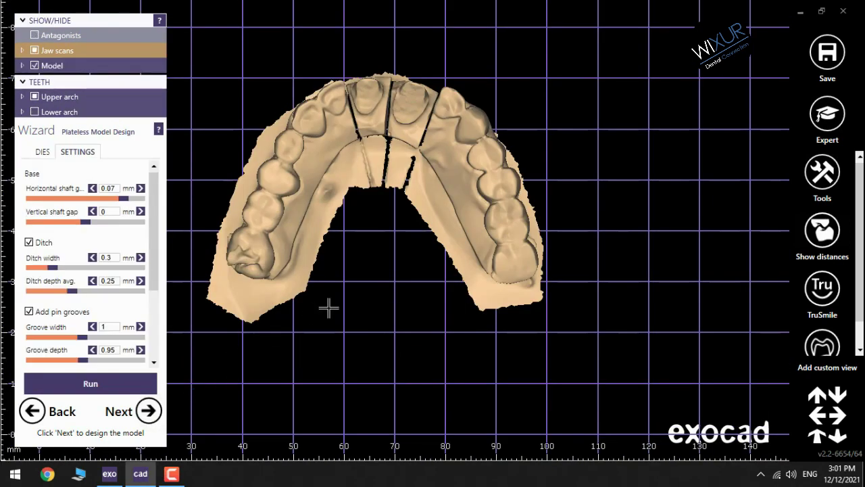
Step: Adjust the horizontal shaft gap and confirm the hollow model uses 2 mm wall thickness
scroll(614, 317, "down", 4)
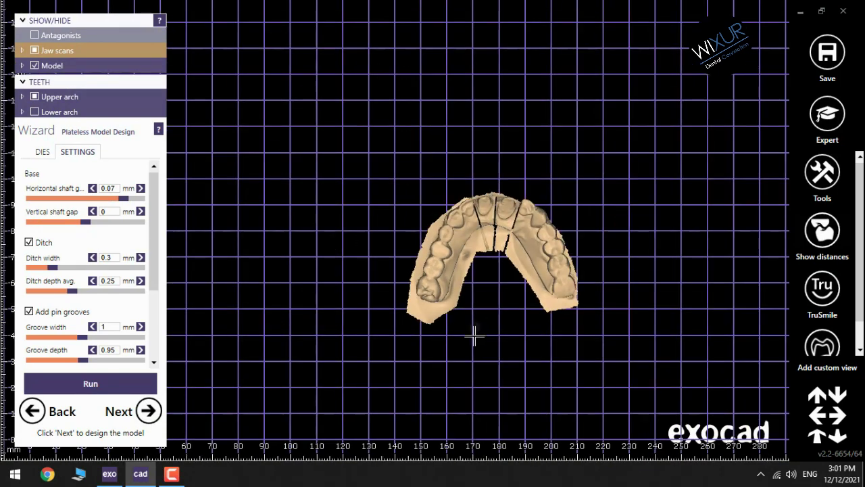
scroll(451, 295, "up", 5)
scroll(308, 289, "down", 2)
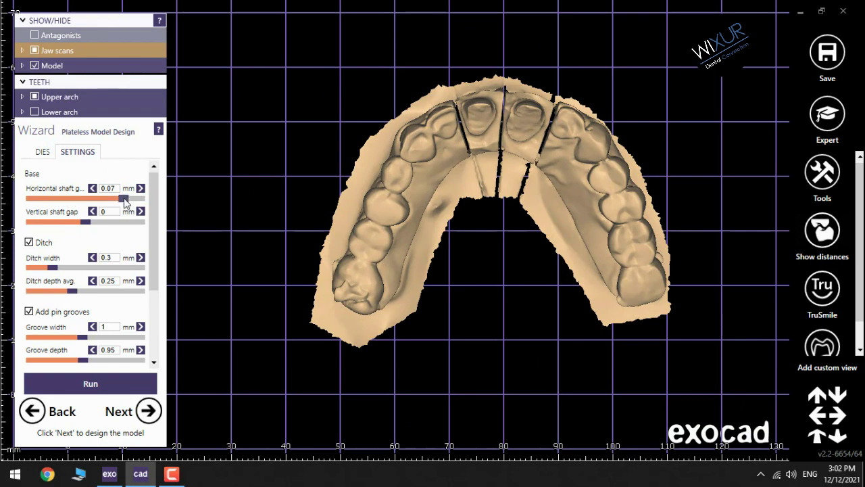
mouse_move(122, 200)
left_mouse_down()
mouse_move(102, 199)
mouse_move(118, 200)
left_mouse_up()
scroll(157, 230, "down", 2)
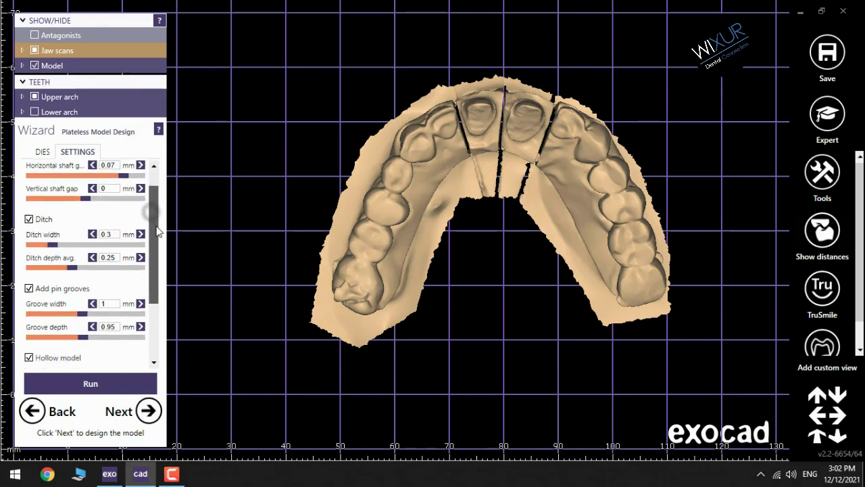
scroll(160, 236, "down", 4)
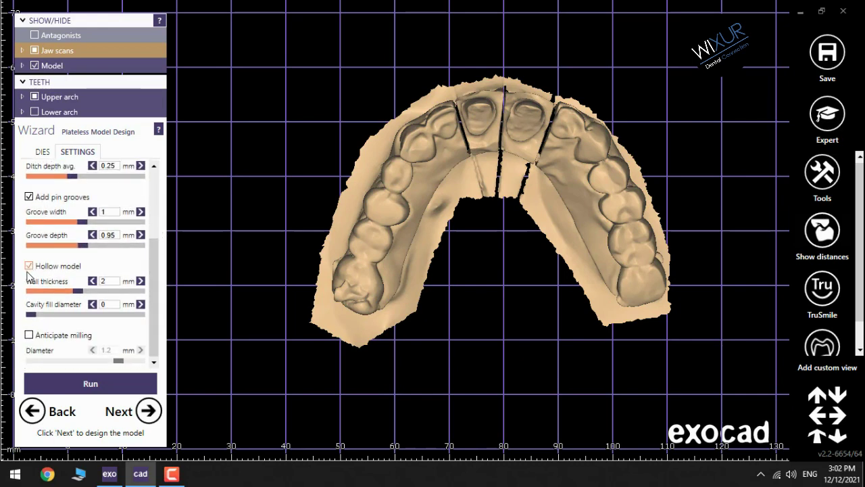
mouse_move(288, 235)
right_mouse_down()
mouse_move(299, 246)
mouse_move(301, 236)
mouse_move(297, 243)
right_mouse_up()
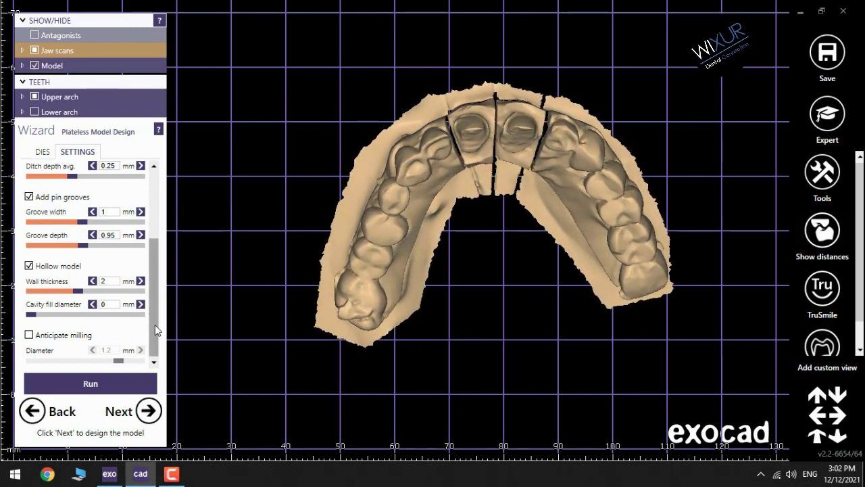
Step: Generate the upper model and check dies: 1.8 mm pin height, 0.23 mm margin, 1 mm seating width
left_click(90, 383)
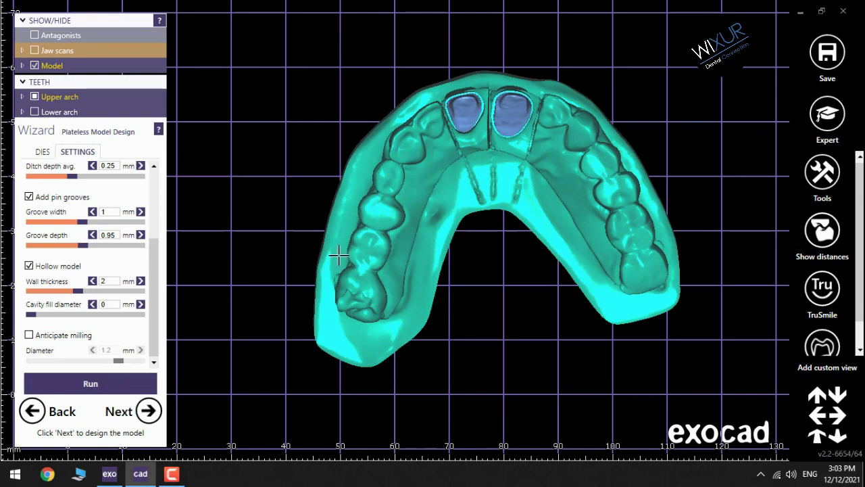
scroll(440, 267, "down", 2)
left_click(43, 152)
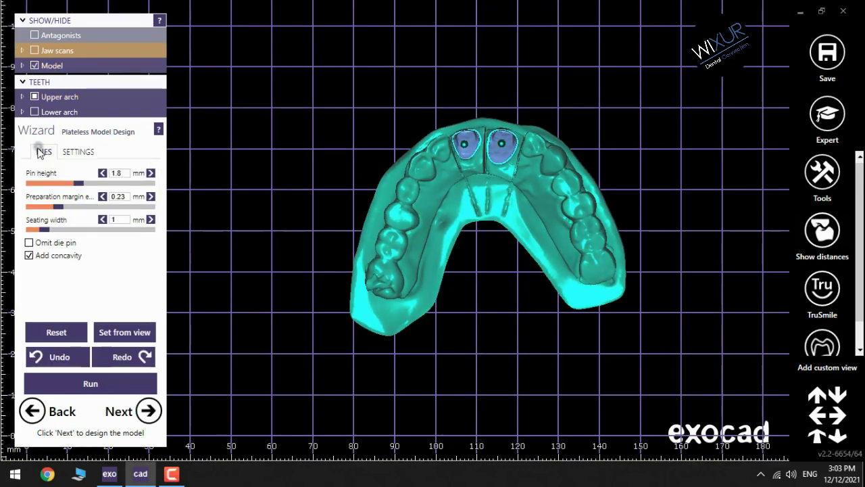
right_click_drag(332, 195, 342, 198)
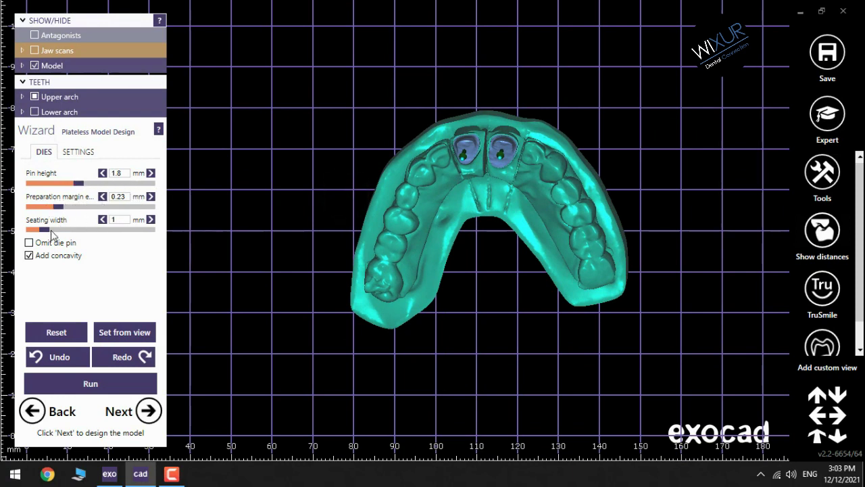
right_click_drag(203, 325, 290, 385)
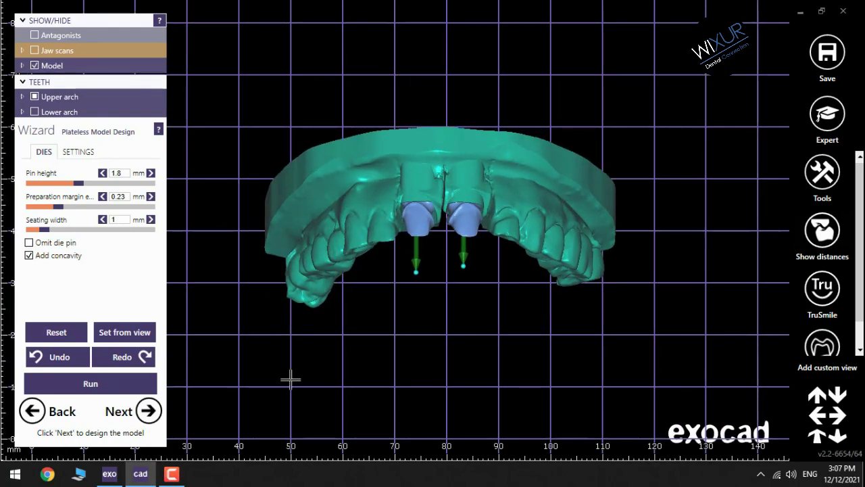
Step: Advance to the lower model, show the lower arch, enter Expert mode and edit the lower jaw scan
left_click(149, 411)
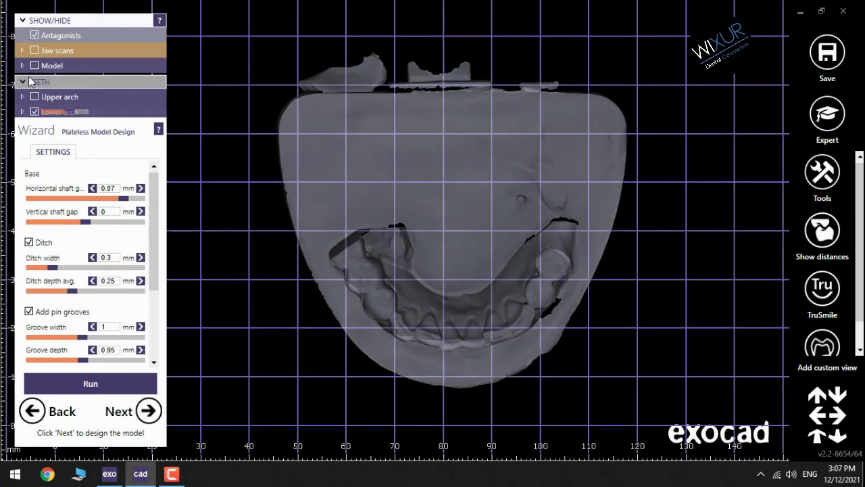
left_click(73, 113)
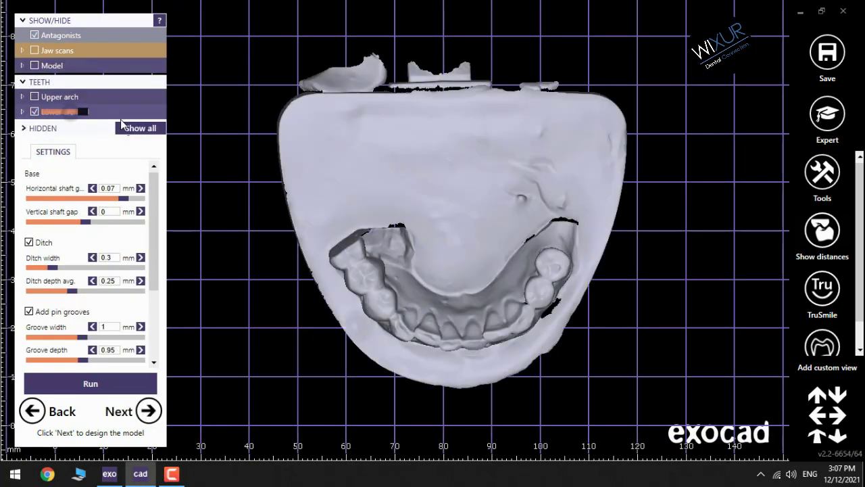
left_click(819, 117)
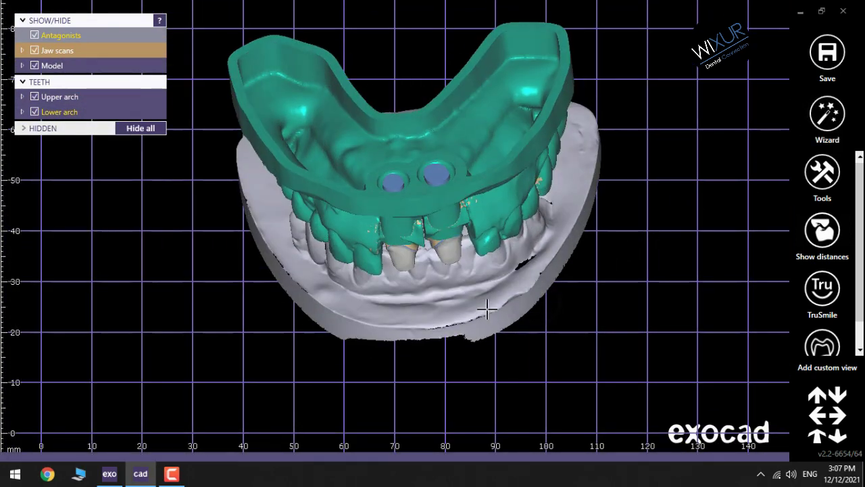
left_click(488, 310)
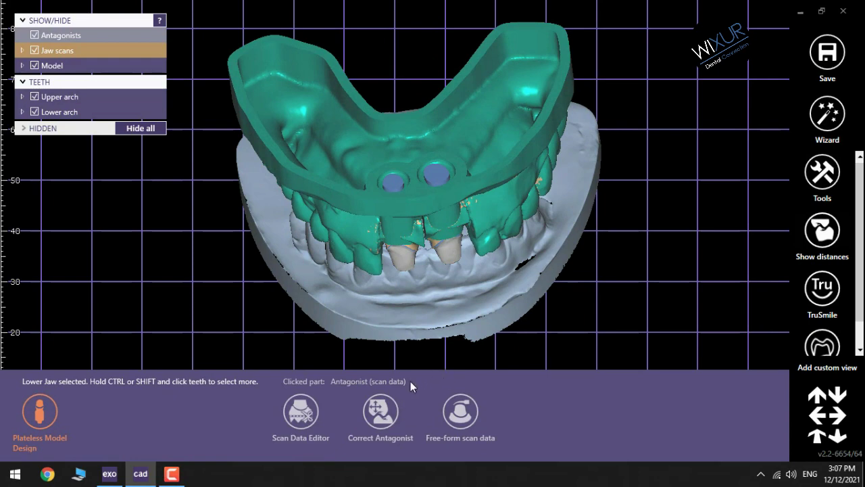
left_click(301, 411)
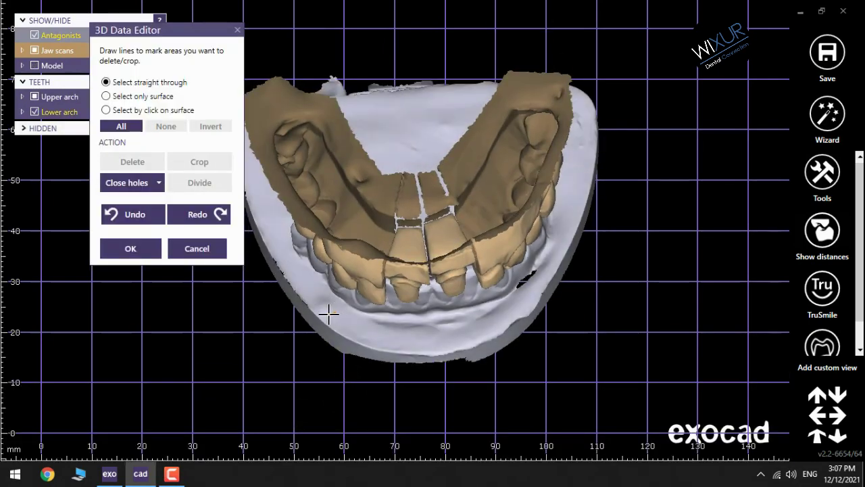
Step: Hide the upper arch and crop the lower jaw scan to an outline around the arch
left_click(35, 97)
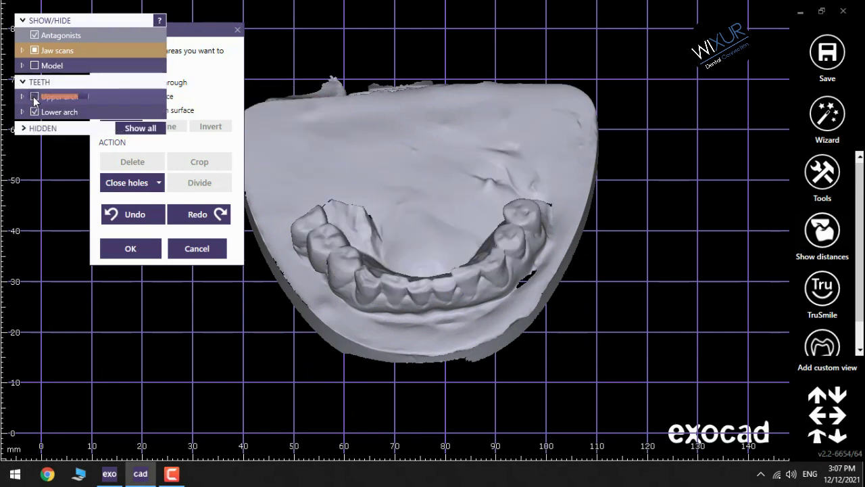
right_click_drag(285, 329, 284, 268)
mouse_move(289, 215)
left_mouse_down()
mouse_move(369, 196)
mouse_move(391, 239)
mouse_move(424, 253)
left_mouse_up()
left_click_drag(555, 269, 498, 328)
left_click_drag(284, 218, 289, 215)
left_click(293, 215)
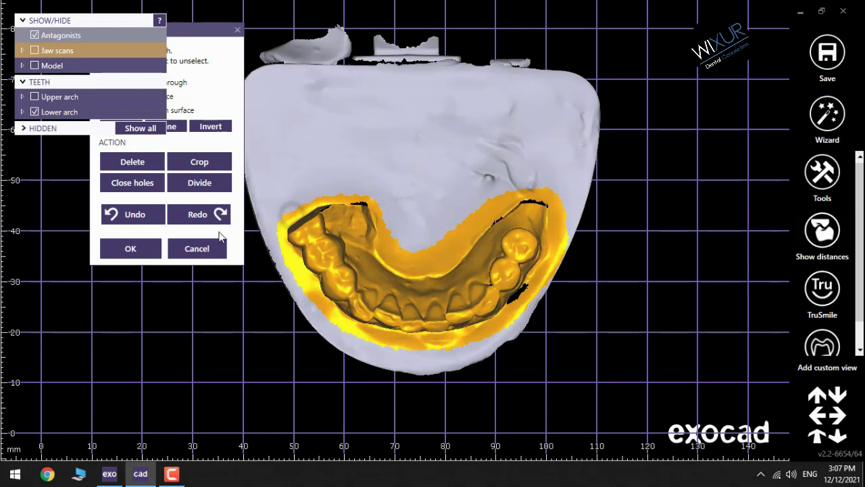
left_click(199, 162)
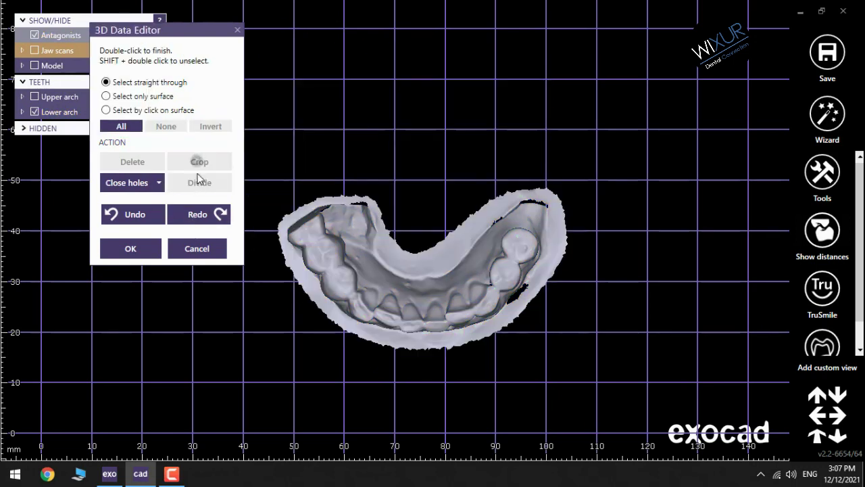
Step: Close the lower jaw's small holes, accept the edits and return to the design wizard
left_click(131, 183)
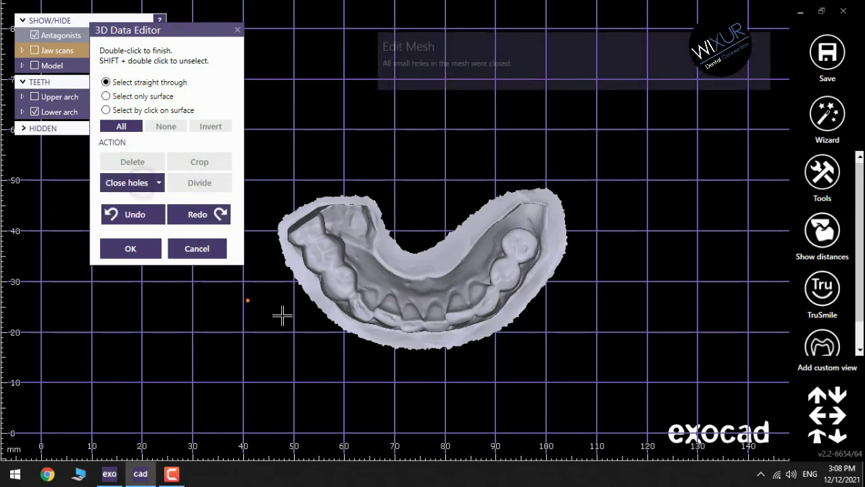
right_click_drag(293, 315, 298, 307)
left_click(146, 254)
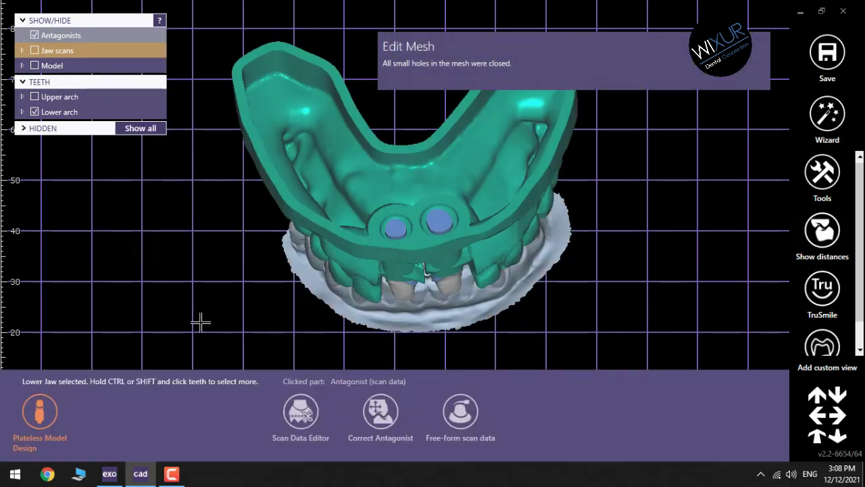
left_click(827, 113)
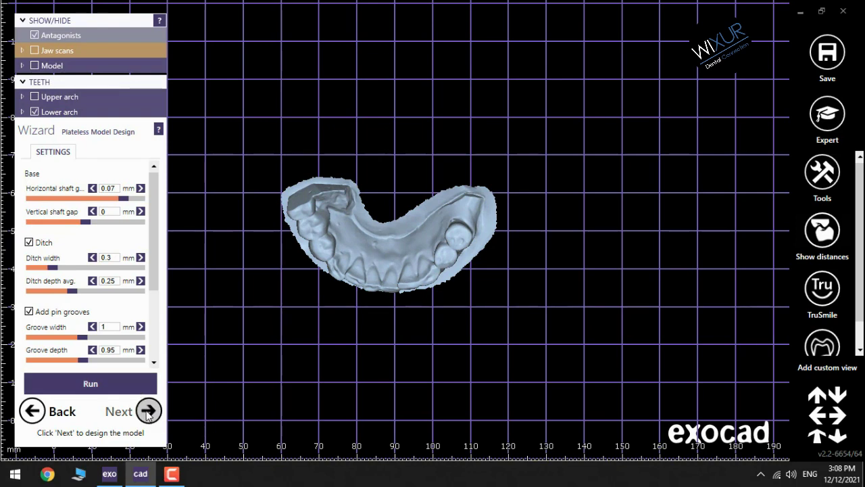
Step: Run generation of the lower model from the trimmed scan
left_click(142, 384)
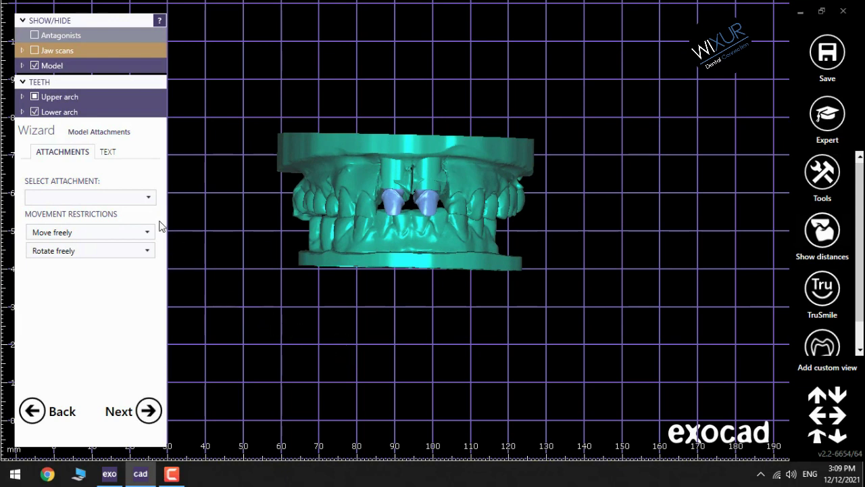
Step: Choose the Articulator ExocadExpert attachment to join the upper and lower models at the back
left_click(144, 202)
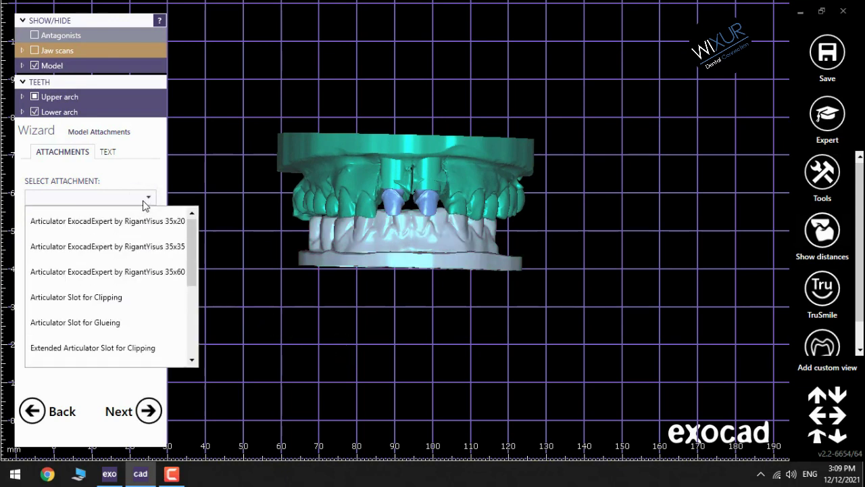
mouse_move(190, 232)
left_mouse_down()
mouse_move(190, 329)
mouse_move(191, 240)
left_mouse_up()
left_click(122, 226)
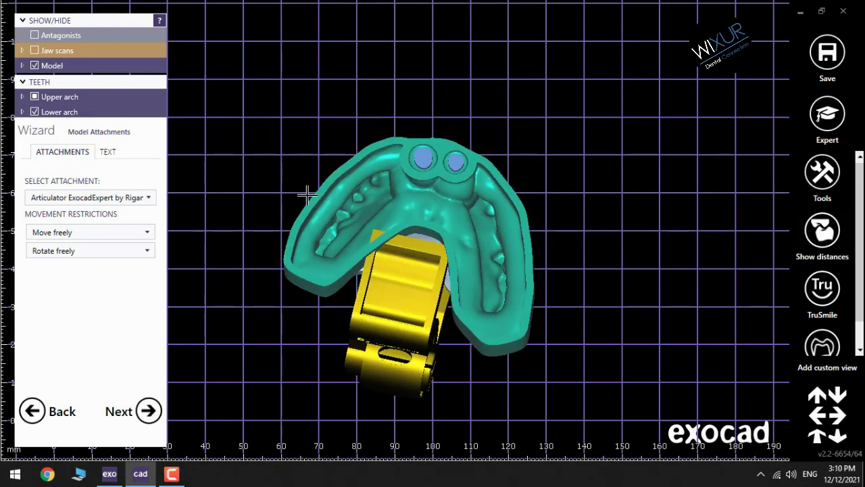
Step: In the TEXT options, select the label field for the name, with the view turned to the lower base
left_click(110, 154)
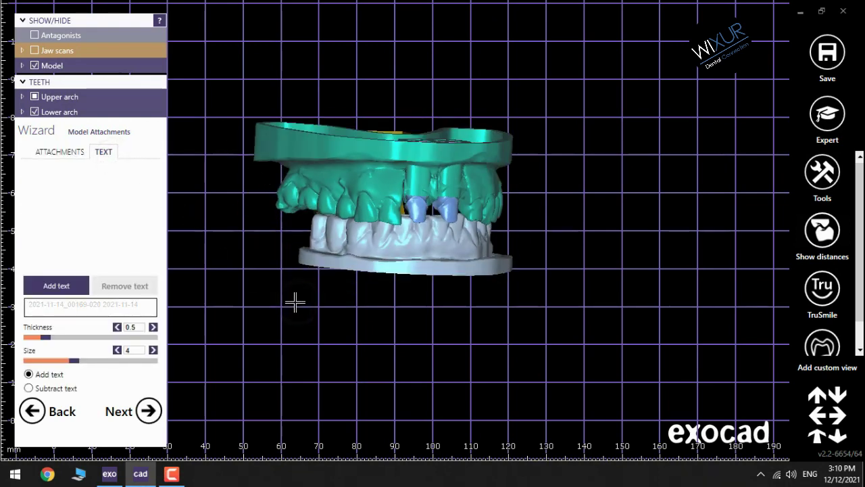
left_click(67, 314)
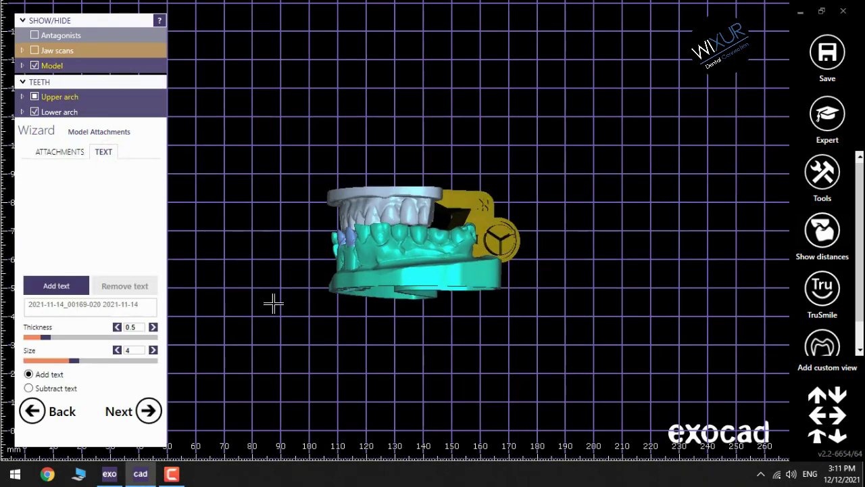
left_click(58, 308)
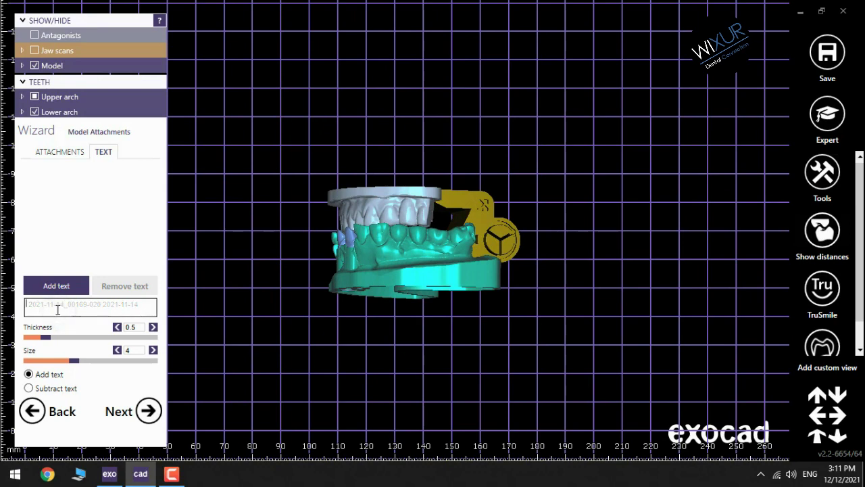
scroll(321, 272, "up", 3)
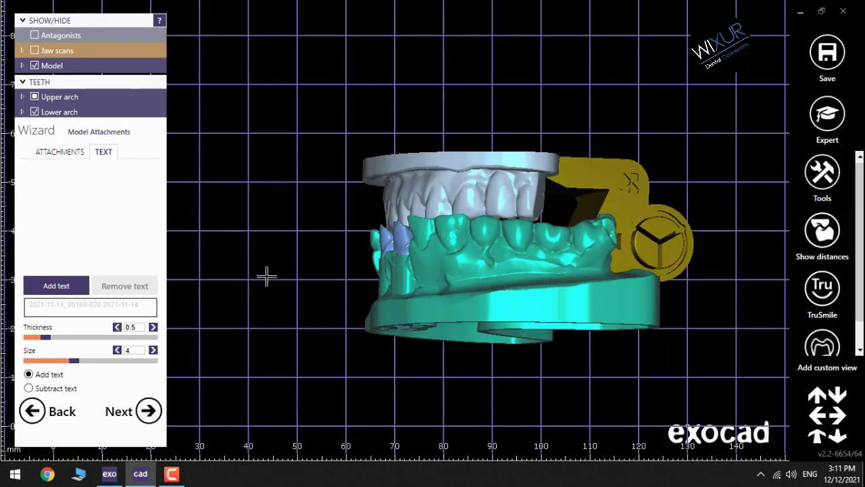
middle_click_drag(322, 269, 271, 225)
right_click_drag(271, 228, 248, 230)
left_click(61, 306)
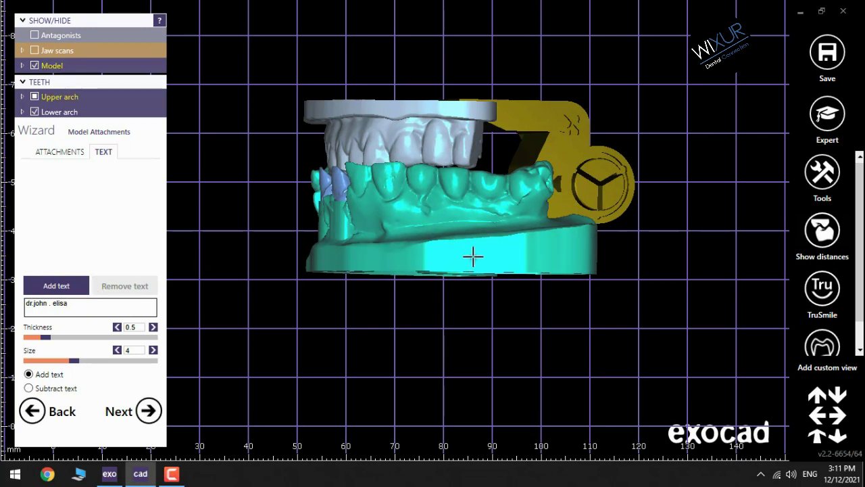
Step: Place the name label on the lower model base, shift it left, and raise thickness to 1.62
left_click(71, 287)
left_click(67, 286)
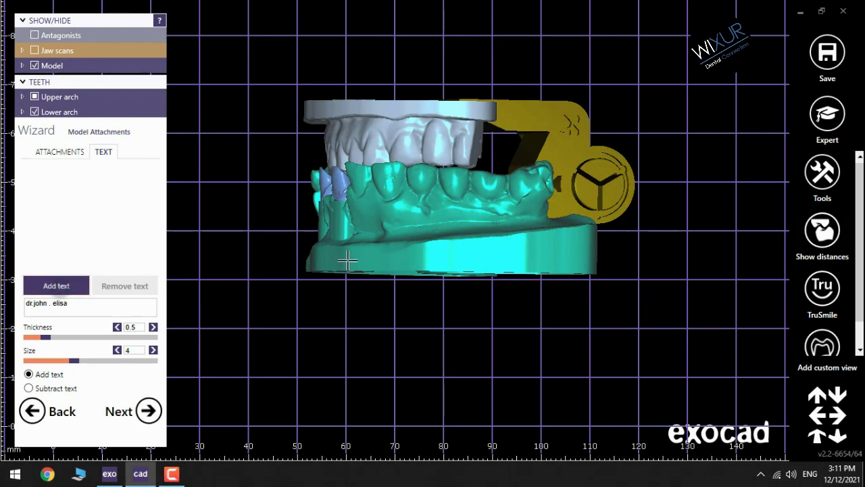
left_click(75, 286)
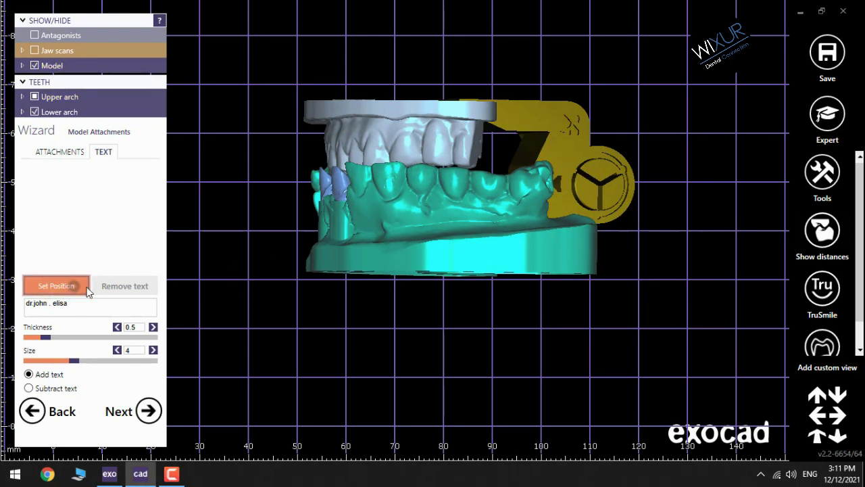
left_click(496, 253)
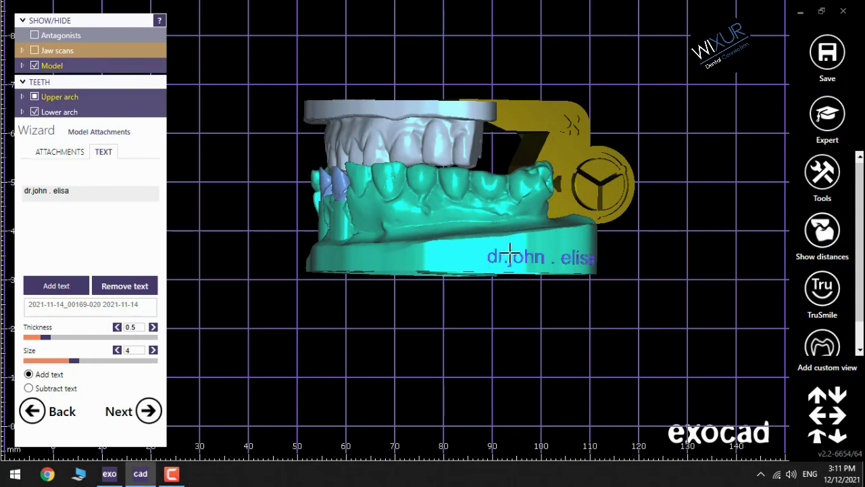
left_click_drag(500, 257, 457, 258)
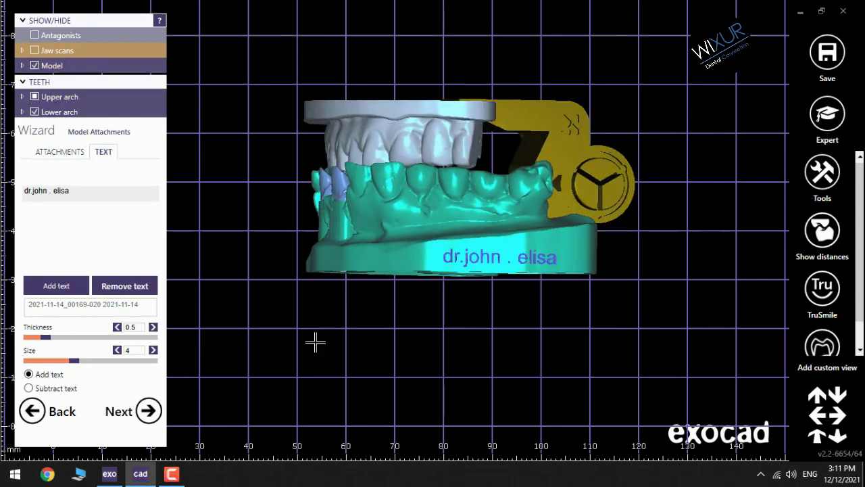
left_click_drag(45, 343, 95, 361)
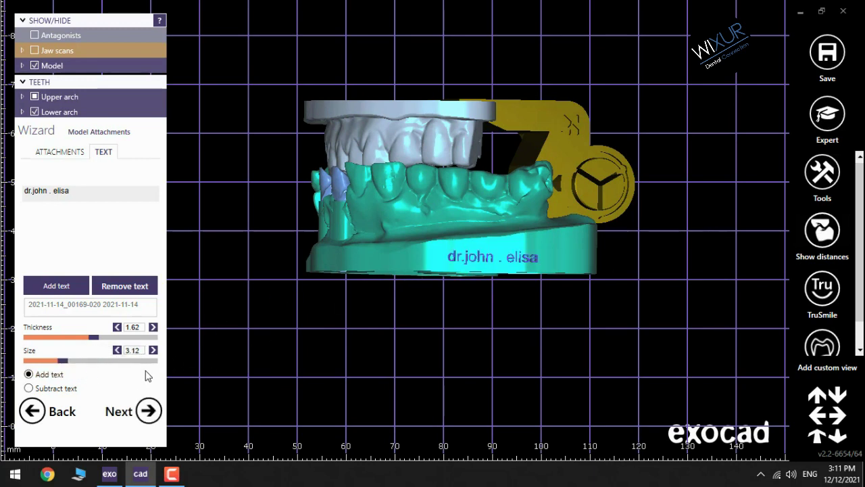